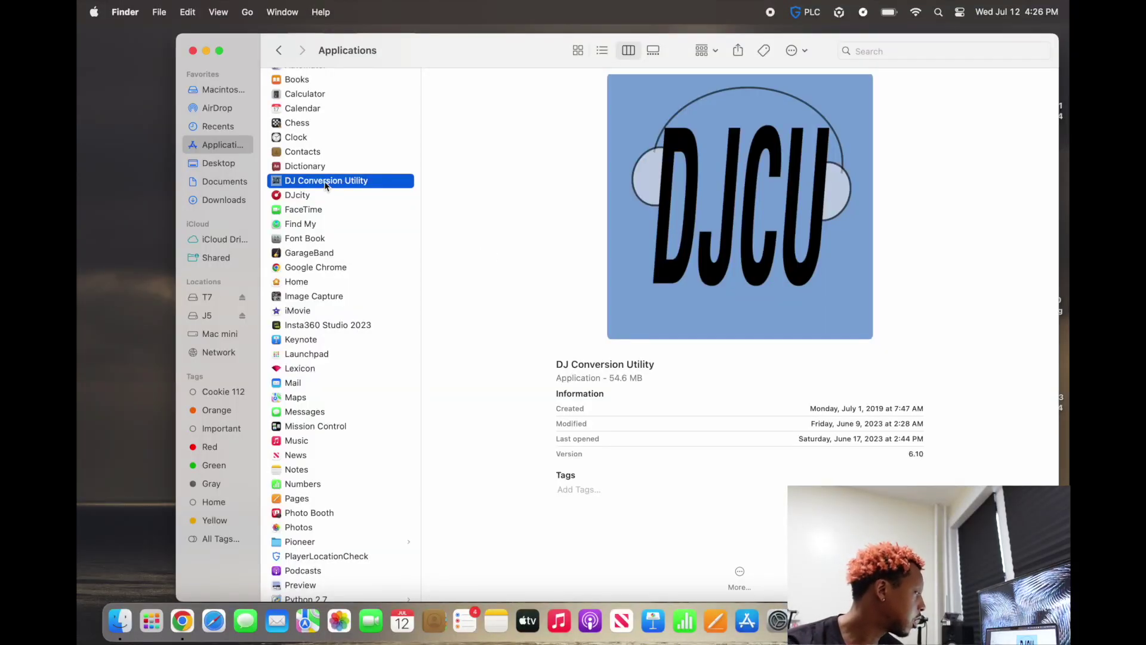
double_click(325, 180)
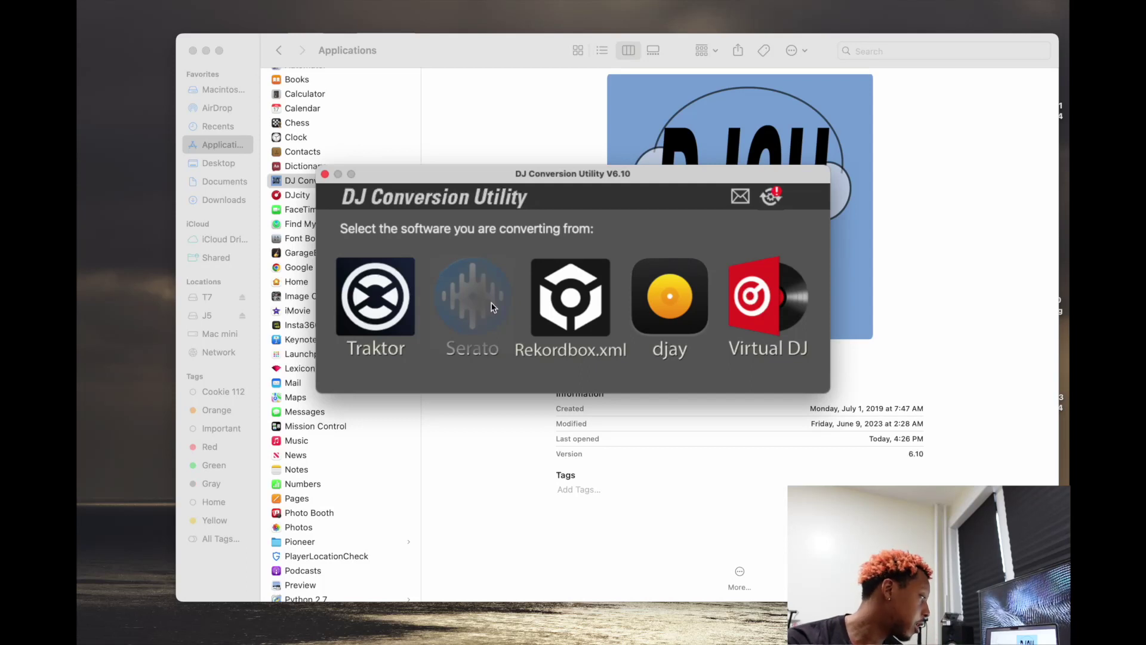
left_click(477, 302)
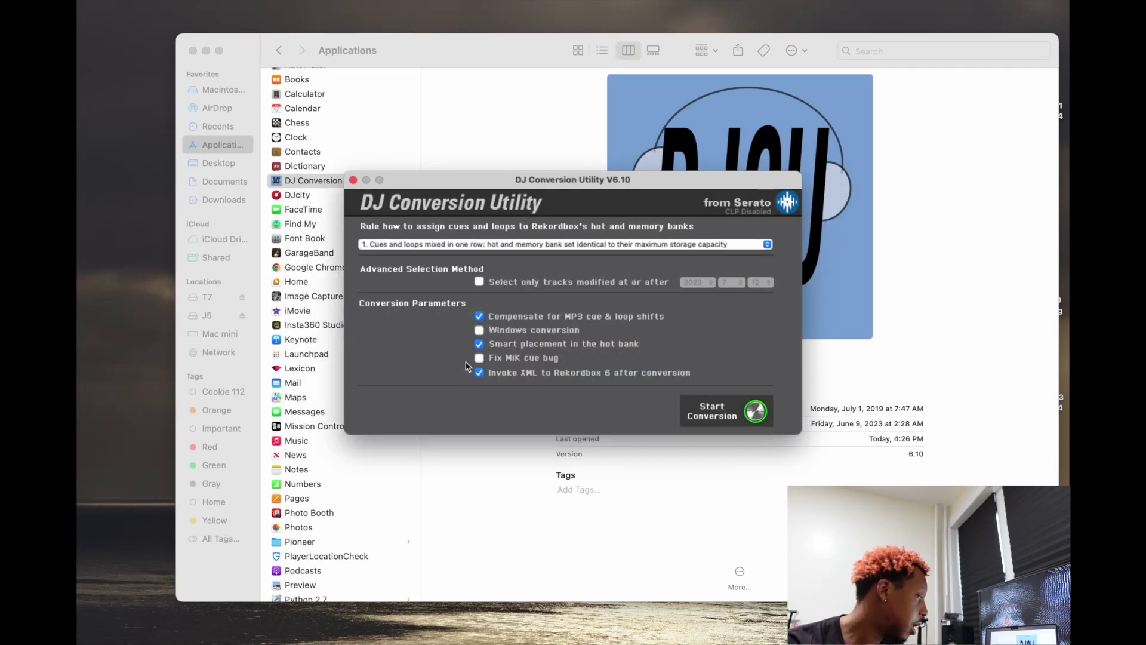
left_click(725, 399)
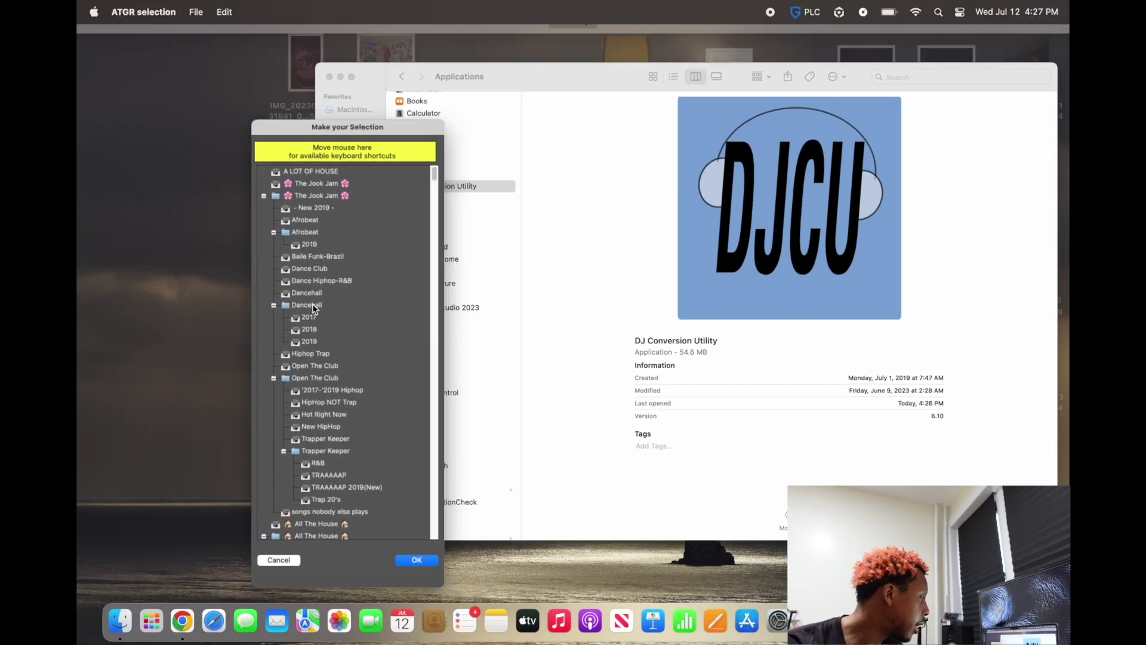
scroll(563, 275, "down", 5)
scroll(562, 275, "down", 5)
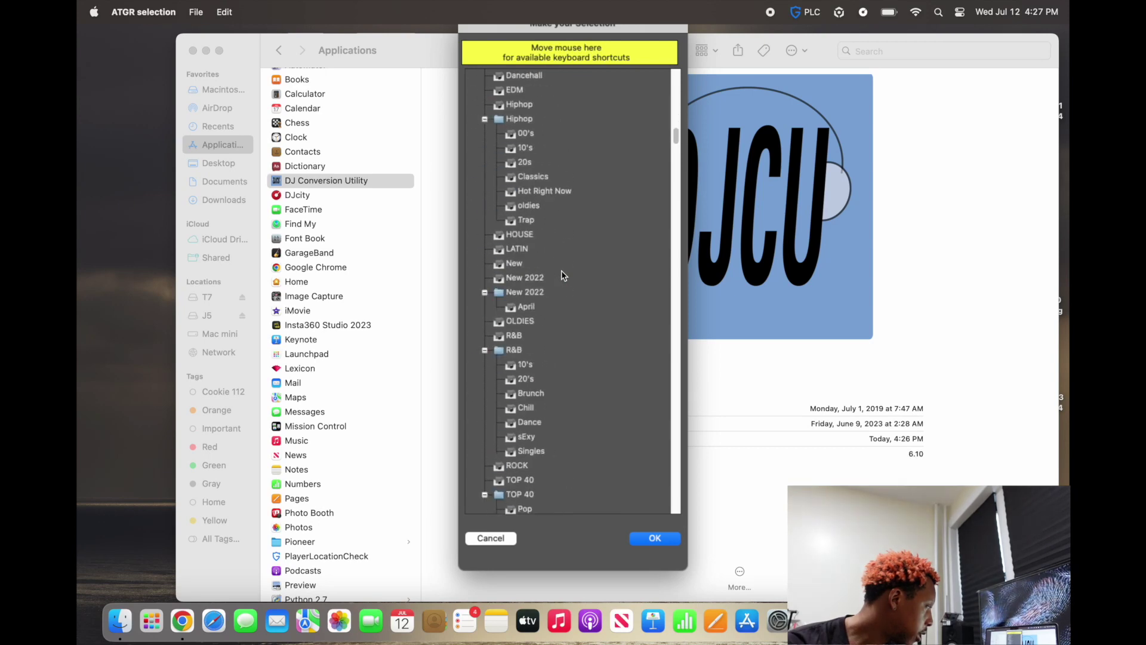
scroll(563, 275, "down", 5)
scroll(563, 274, "down", 3)
scroll(618, 286, "down", 5)
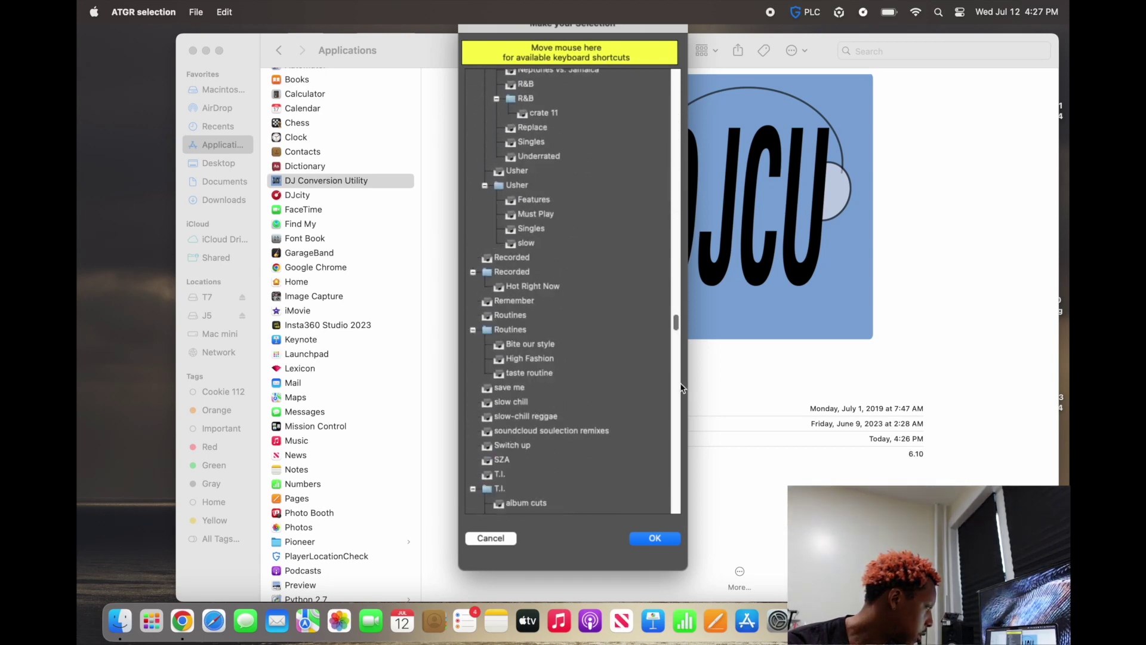
scroll(569, 384, "down", 5)
left_click(509, 568)
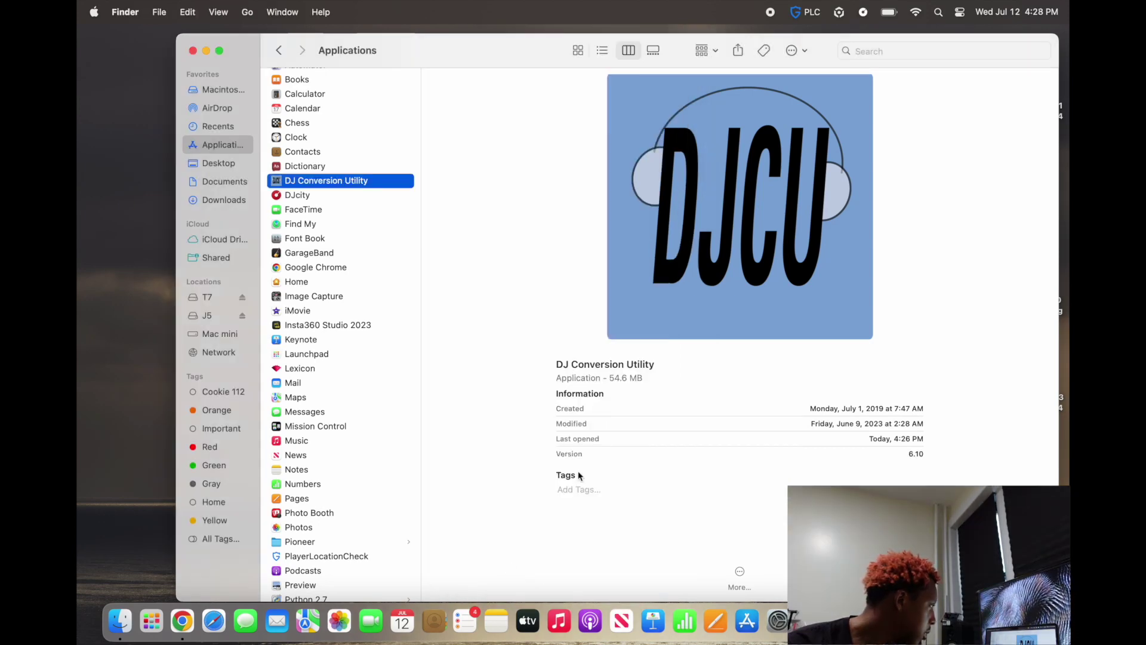
Nest the Lot Radio July 23 crate under THE LOT RADIO, collapse it, and quit Serato DJ Pro.
key("Return")
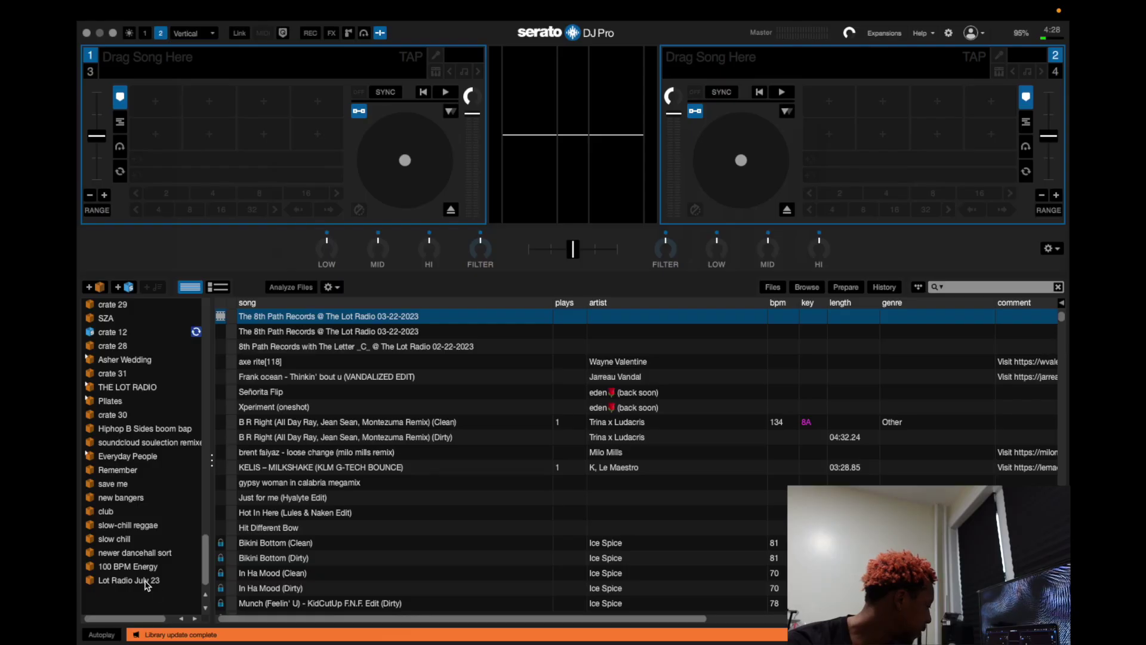
left_click(130, 581)
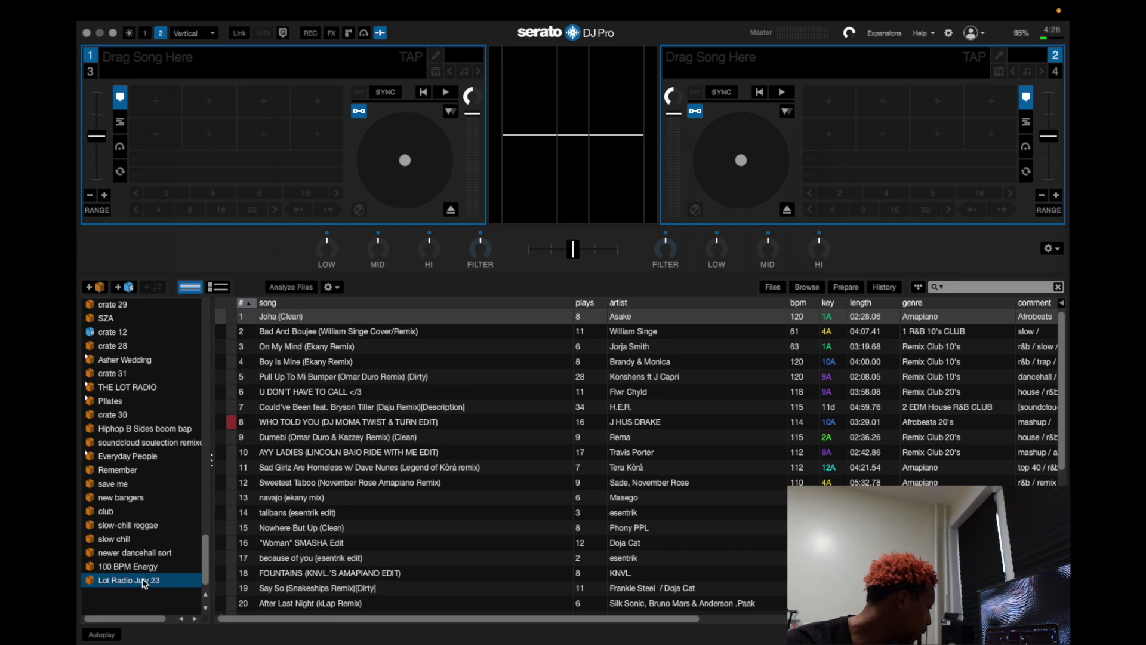
left_click_drag(143, 584, 144, 524)
left_click(88, 524)
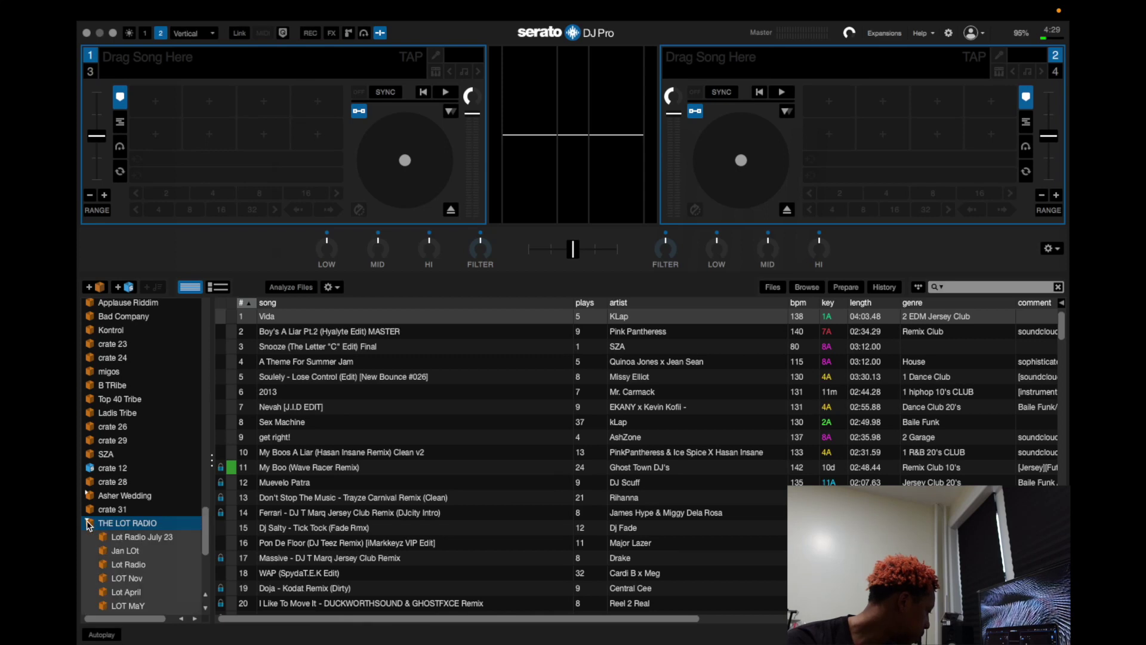
scroll(120, 545, "down", 2)
scroll(120, 545, "down", 2)
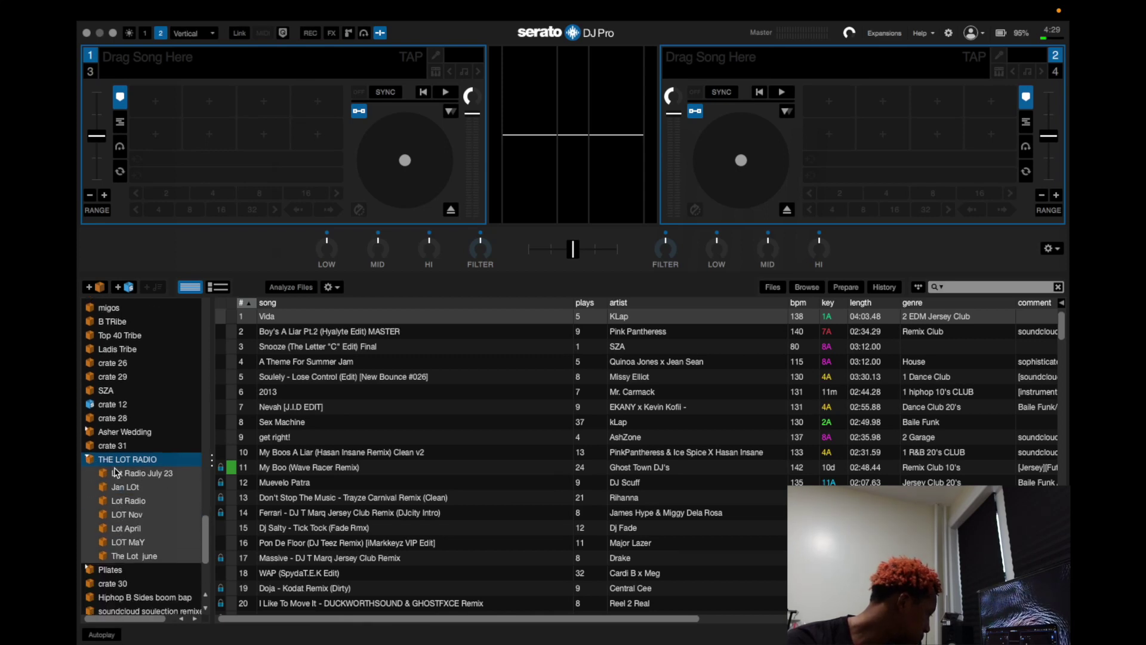
left_click(89, 459)
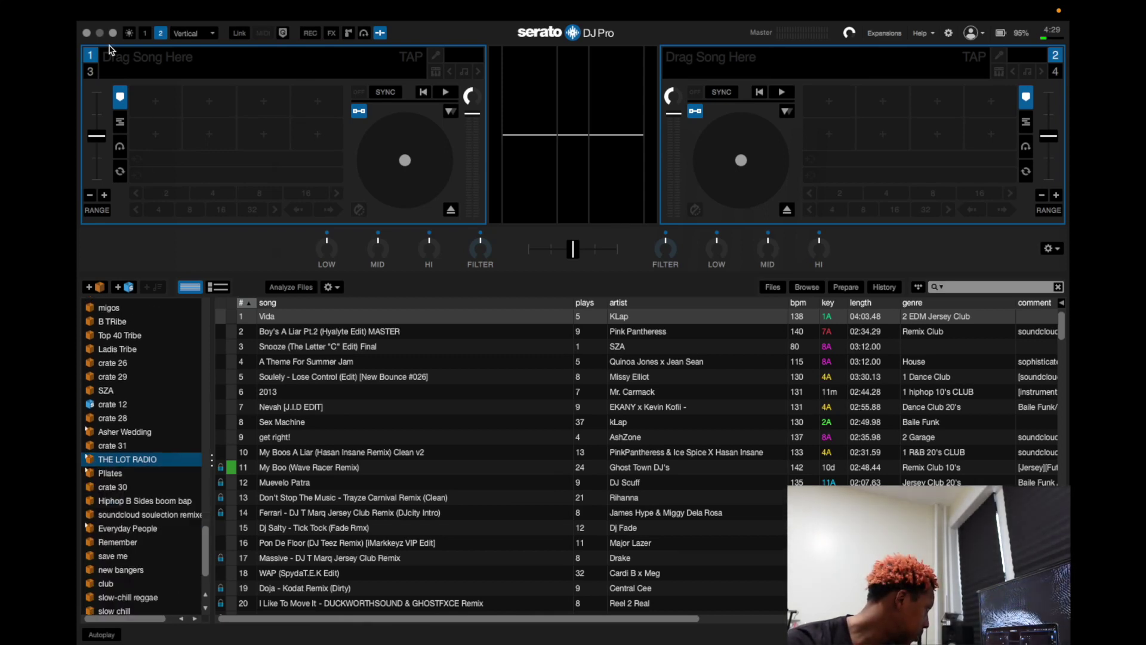
left_click(85, 32)
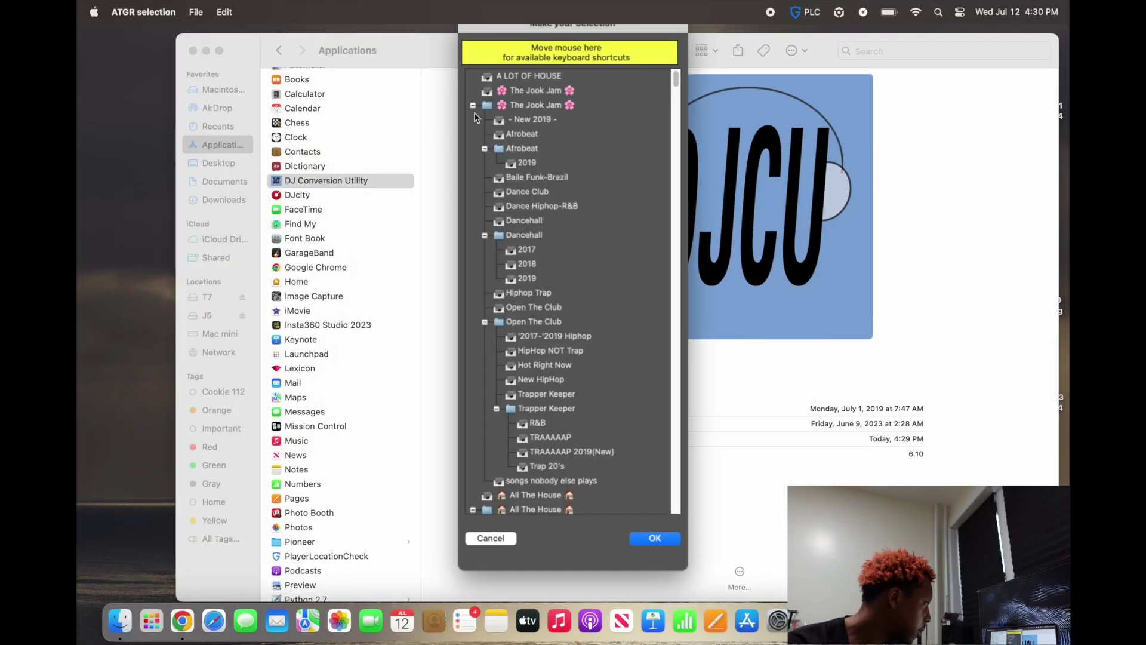
Collapse The Jook Jam, All The House and Tiktok folders, then confirm the Lot Radio July 23 crate.
left_click(474, 106)
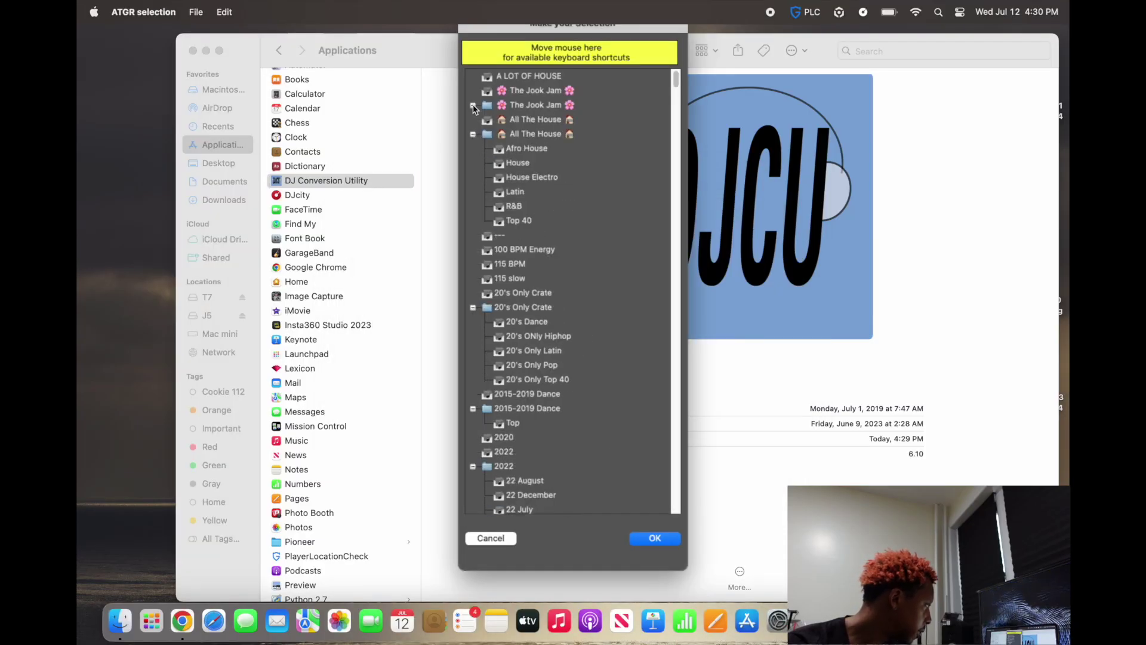
left_click(473, 136)
scroll(474, 269, "down", 10)
left_click(474, 407)
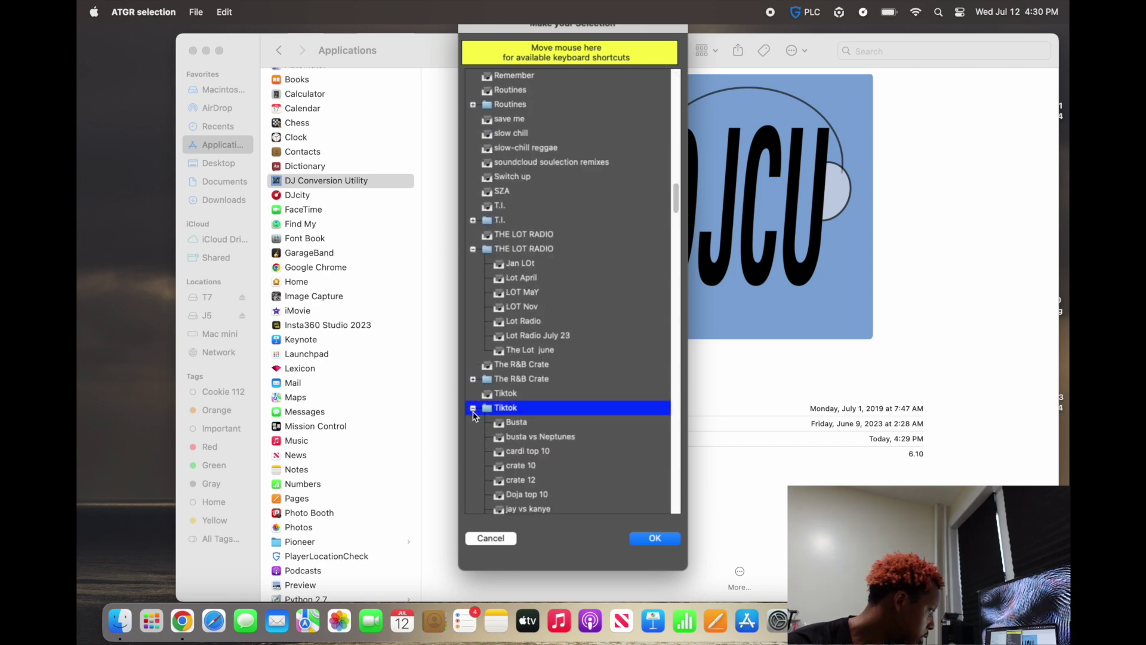
left_click(473, 409)
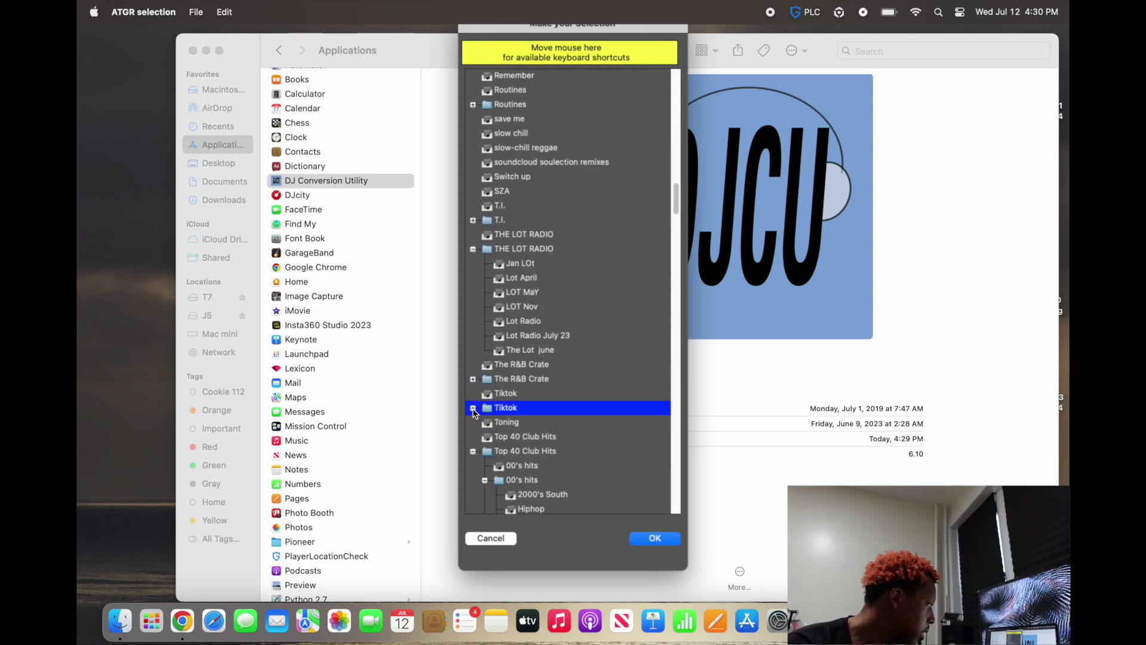
left_click(529, 337)
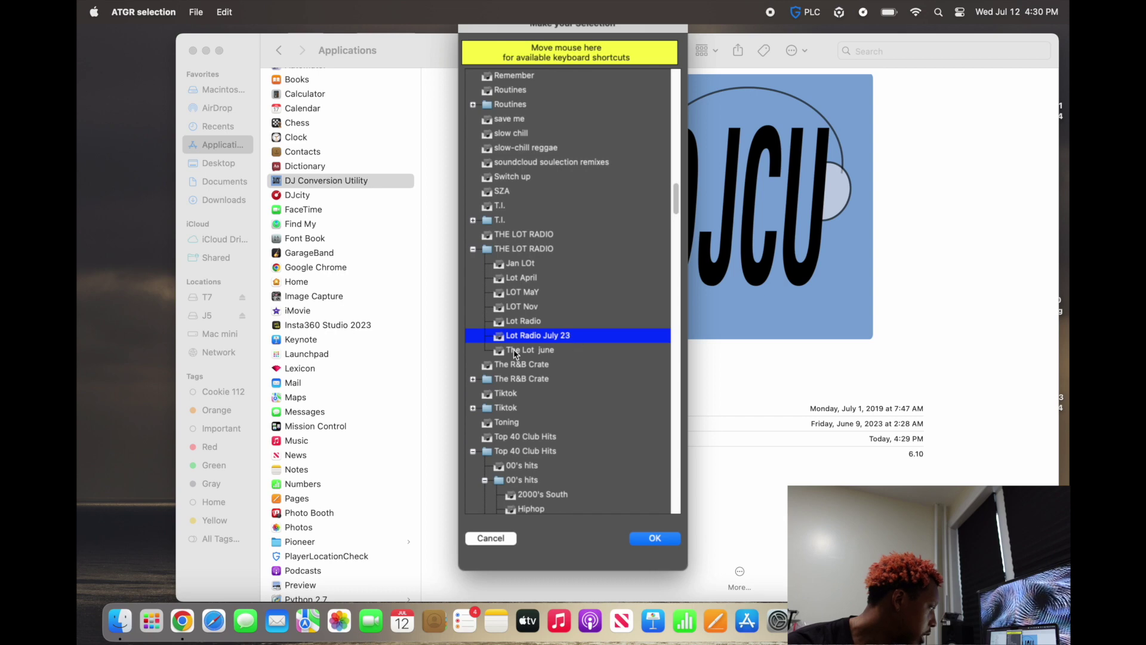
left_click(656, 538)
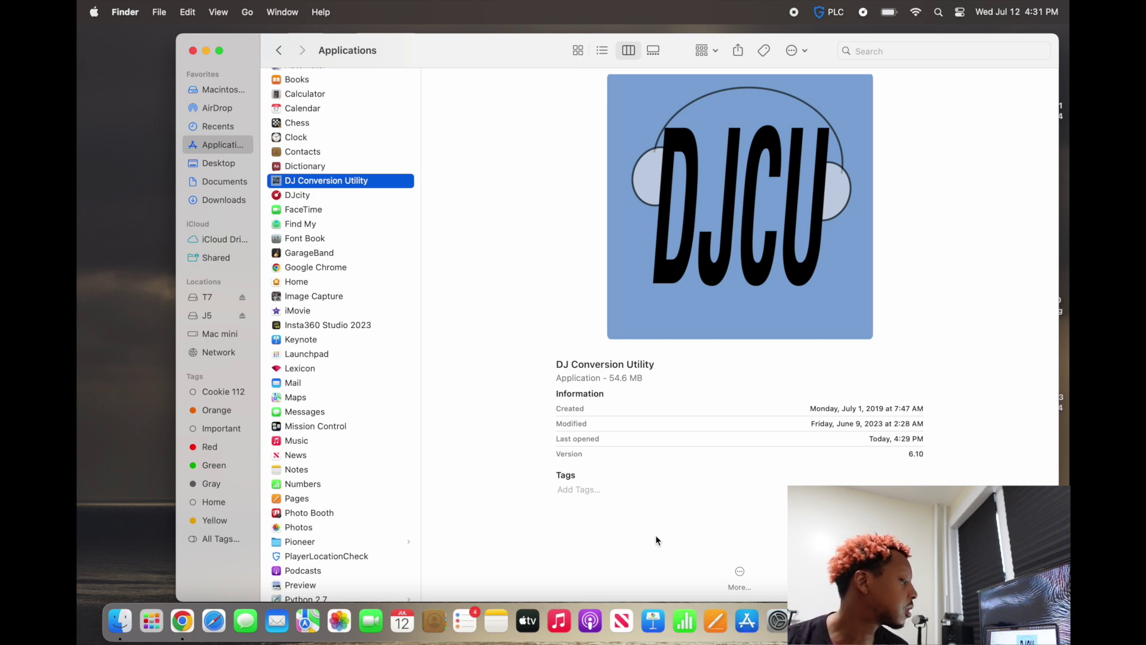
Close the update manager, decline My Tag sync and the My Settings update, and open July 23.
left_click(417, 187)
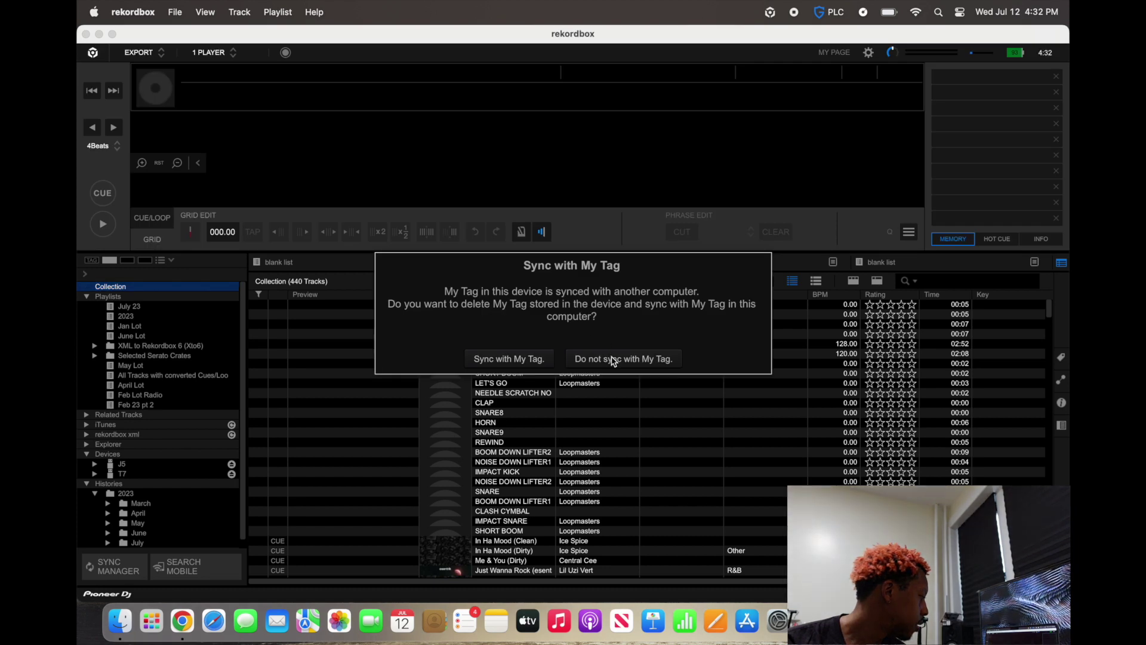
left_click(635, 358)
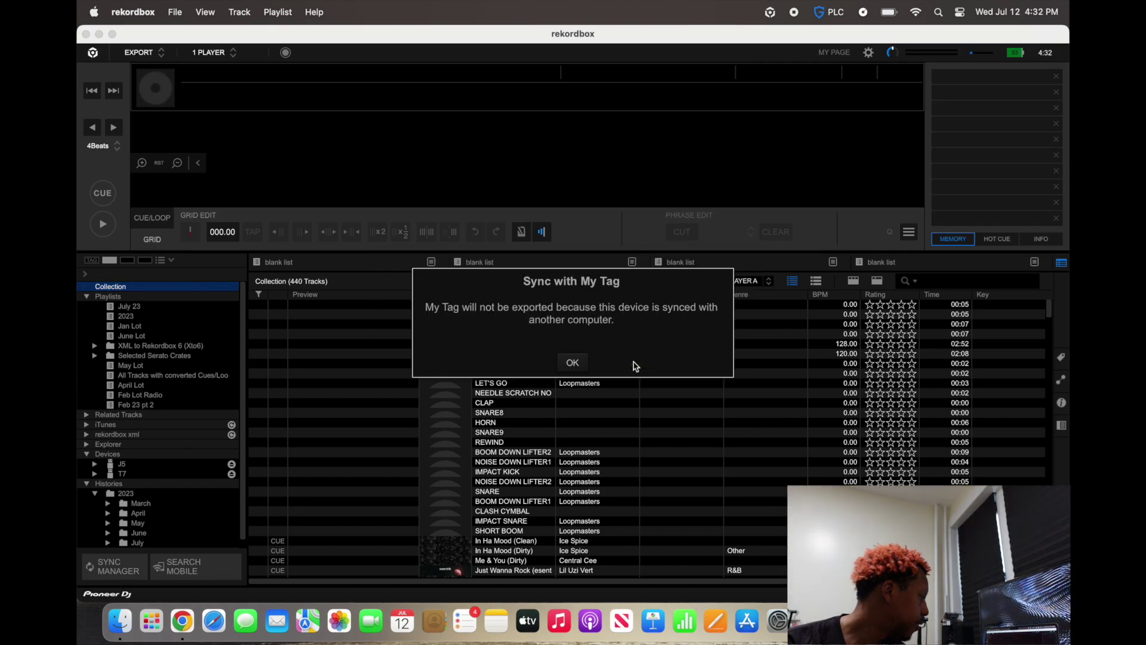
left_click(573, 363)
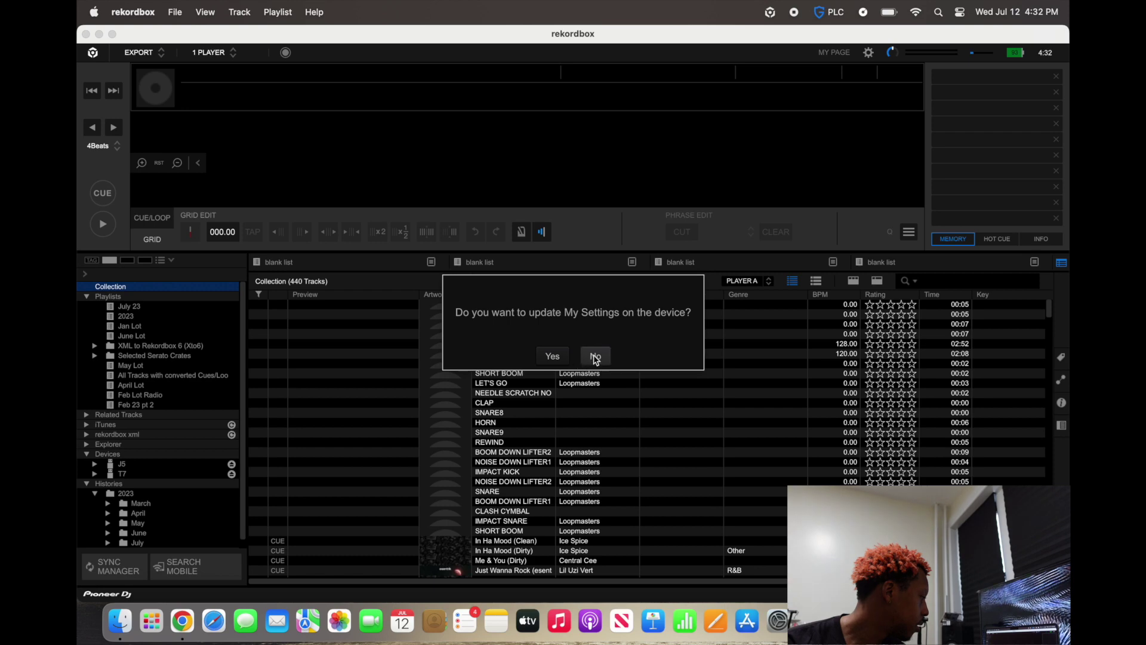
left_click(594, 357)
left_click(174, 310)
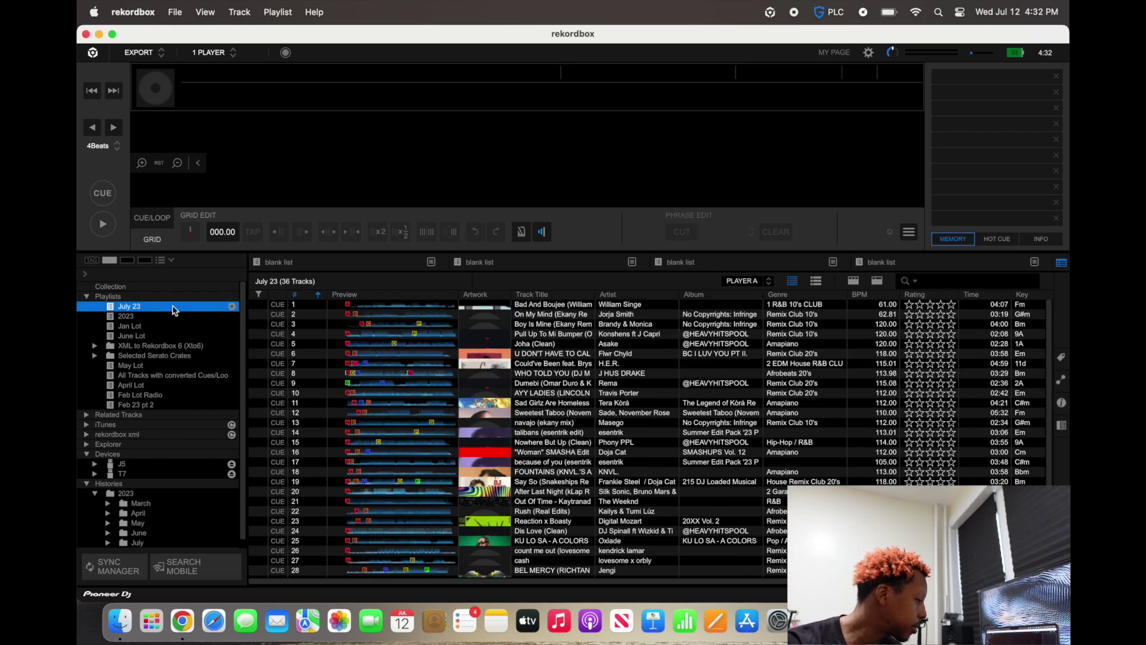
scroll(349, 411, "down", 3)
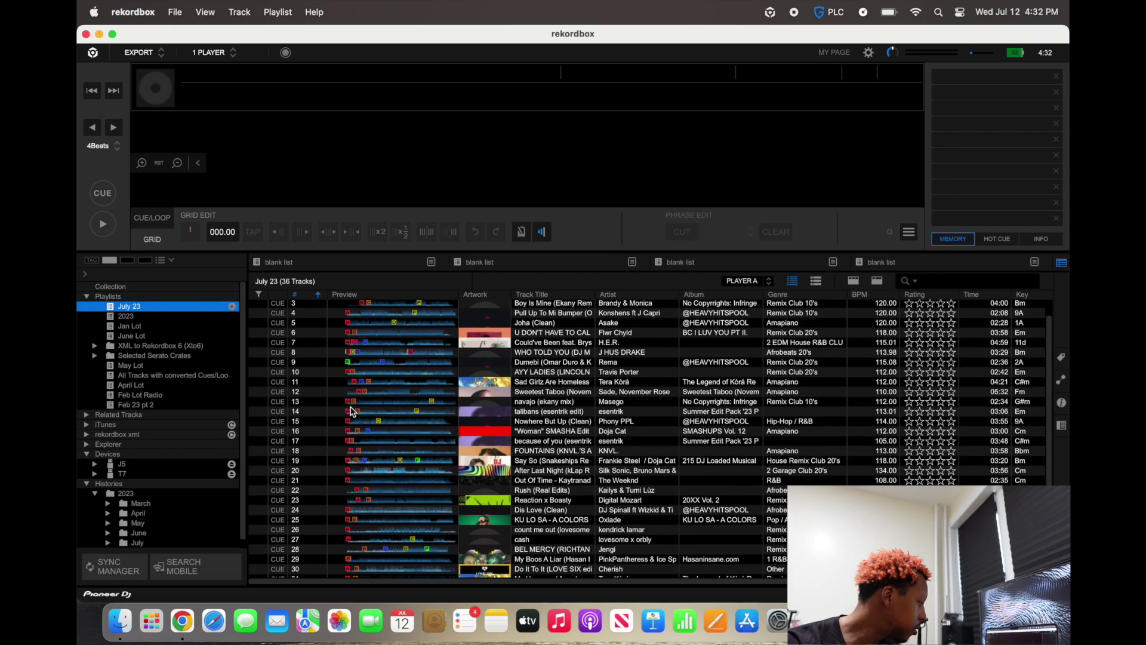
scroll(351, 410, "up", 3)
scroll(350, 411, "up", 1)
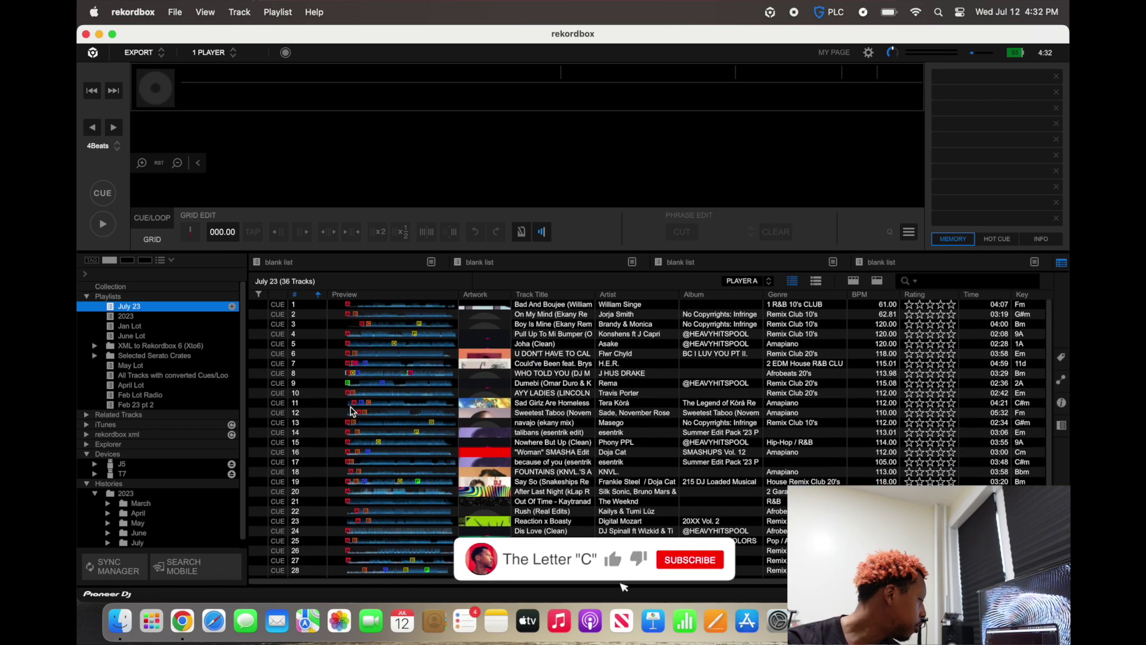
scroll(373, 456, "down", 2)
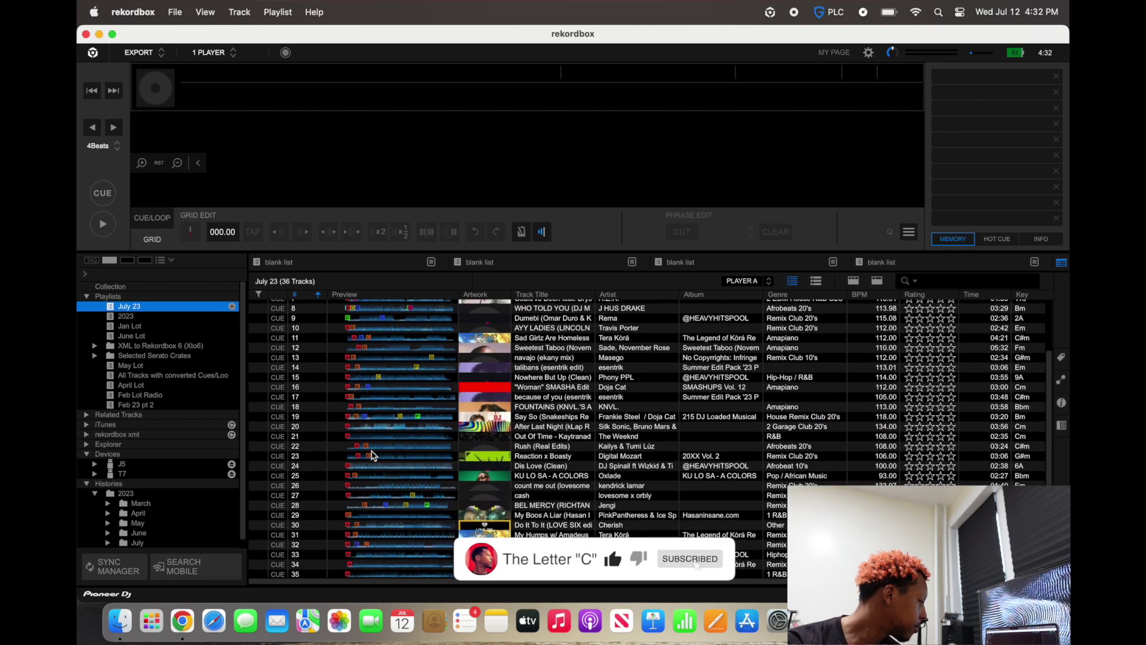
scroll(373, 456, "down", 1)
scroll(372, 456, "up", 2)
scroll(372, 456, "up", 1)
scroll(372, 456, "down", 2)
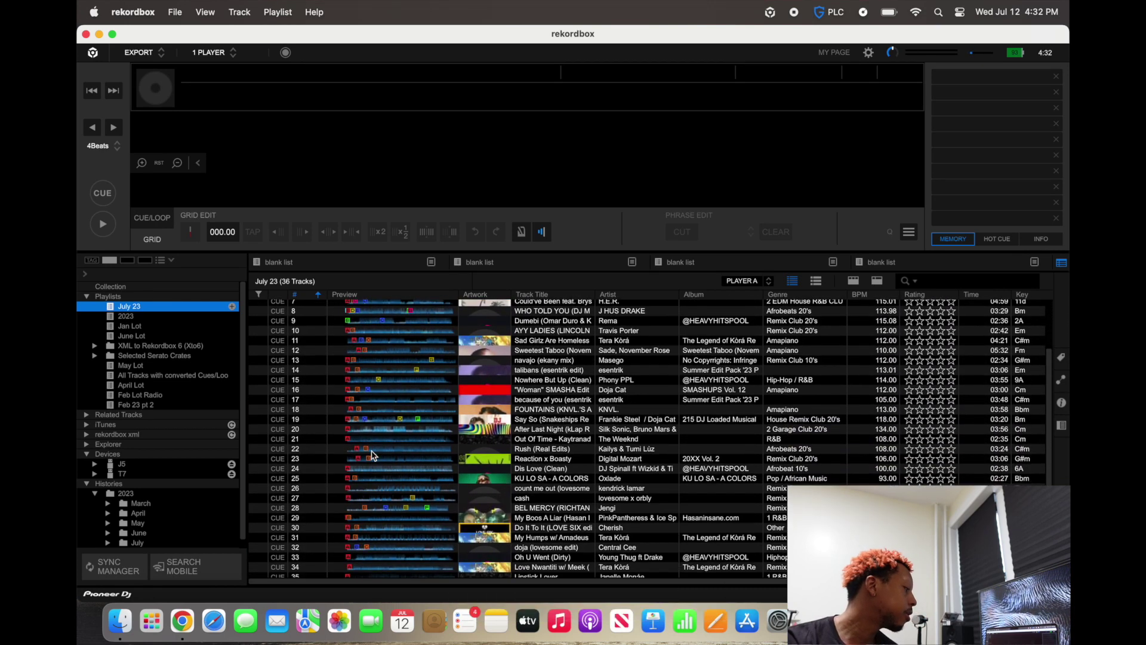
scroll(373, 456, "up", 2)
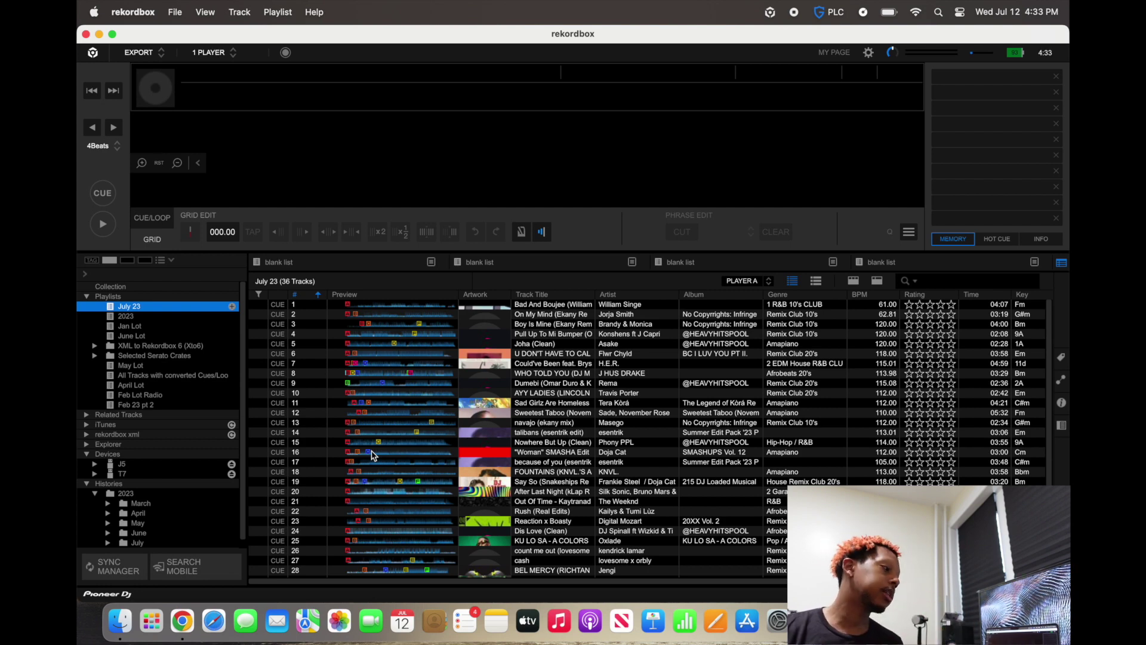
key("super+Tab")
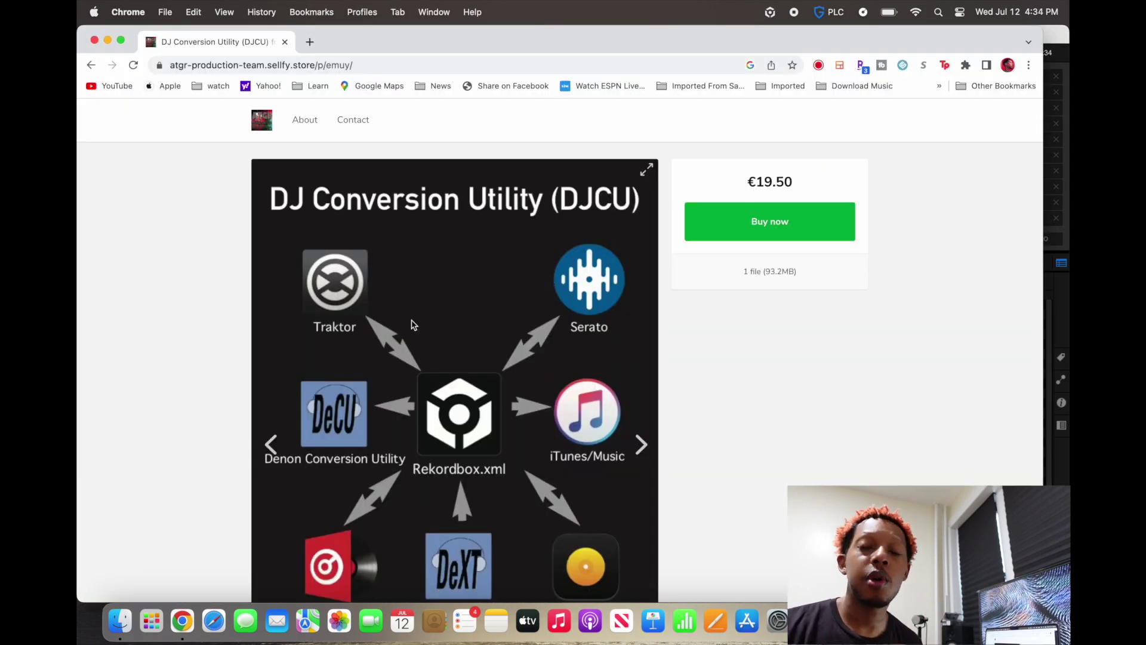